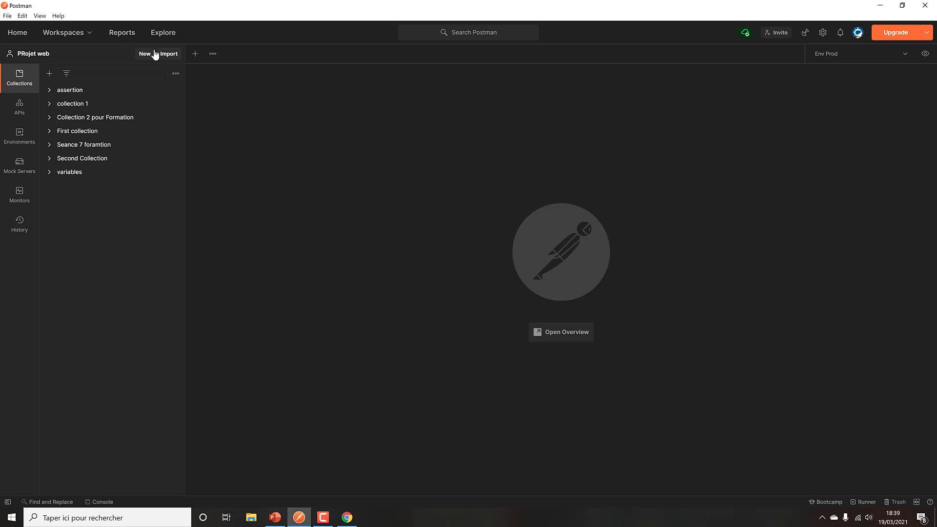
left_click(166, 57)
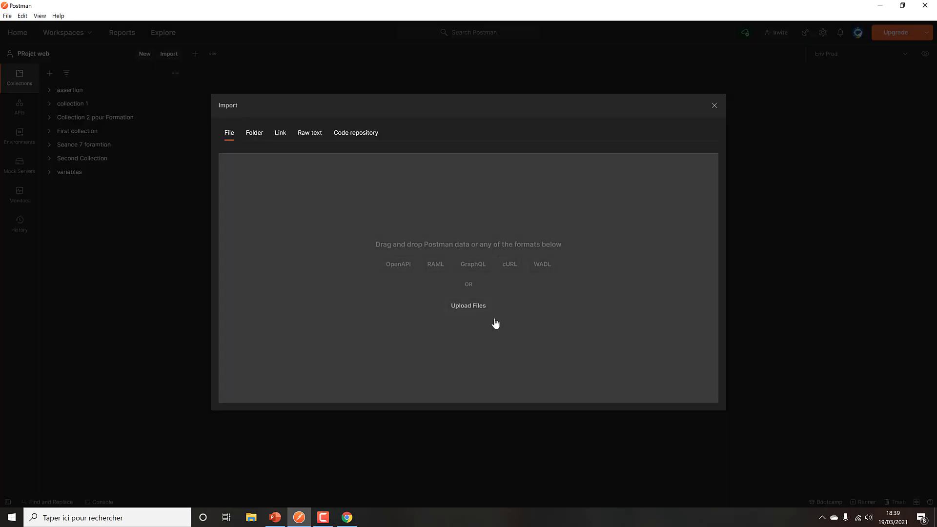
left_click(485, 317)
left_click(269, 120)
left_click(294, 18)
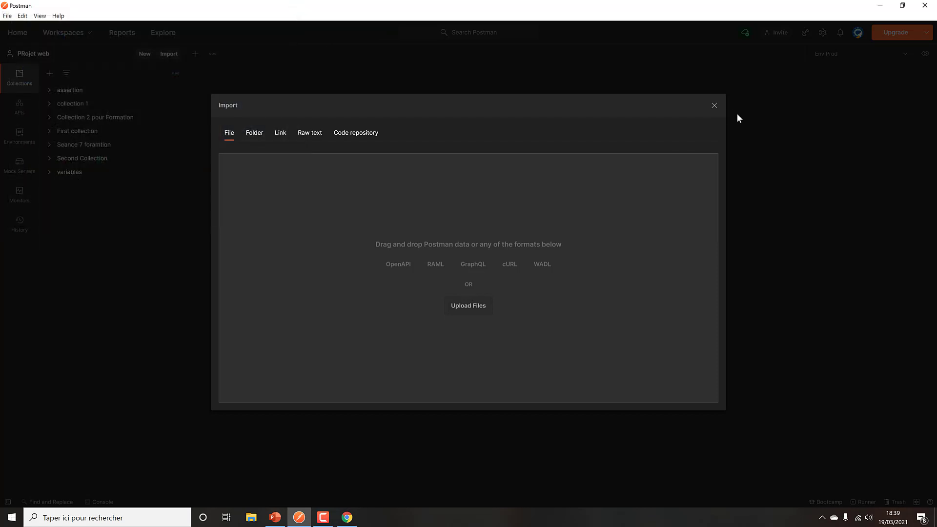
left_click(716, 108)
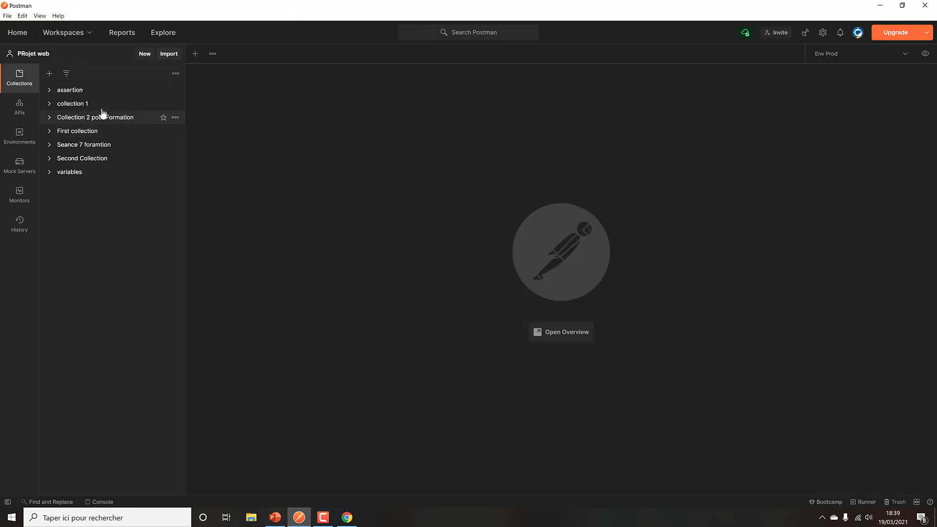
Open the req 1 assertion request in the assertion collection, check its available actions, and collapse the collection.
left_click(88, 96)
left_click(157, 105)
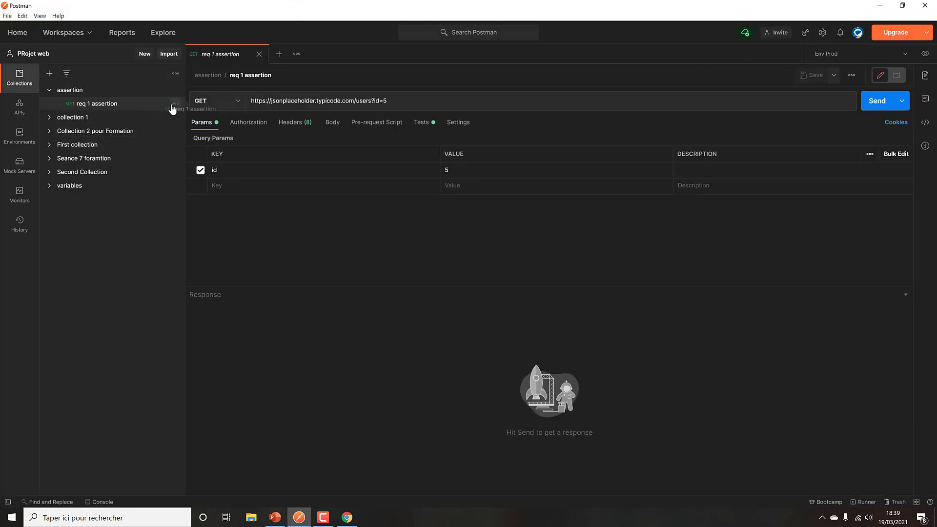
left_click(175, 105)
left_click(151, 107)
left_click(49, 90)
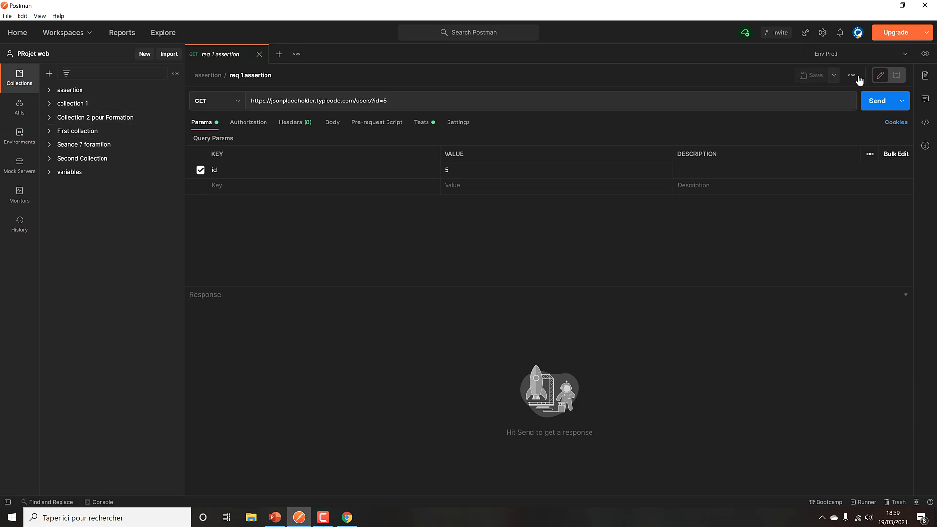
Export the Env Prod environment to the desktop (Bureau) as Env Prod.postman_environment.
left_click(881, 52)
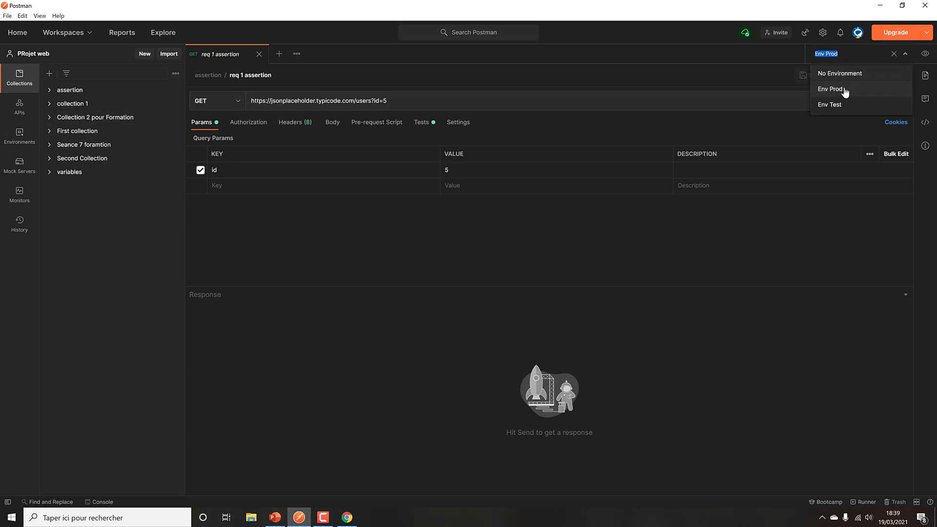
left_click(706, 75)
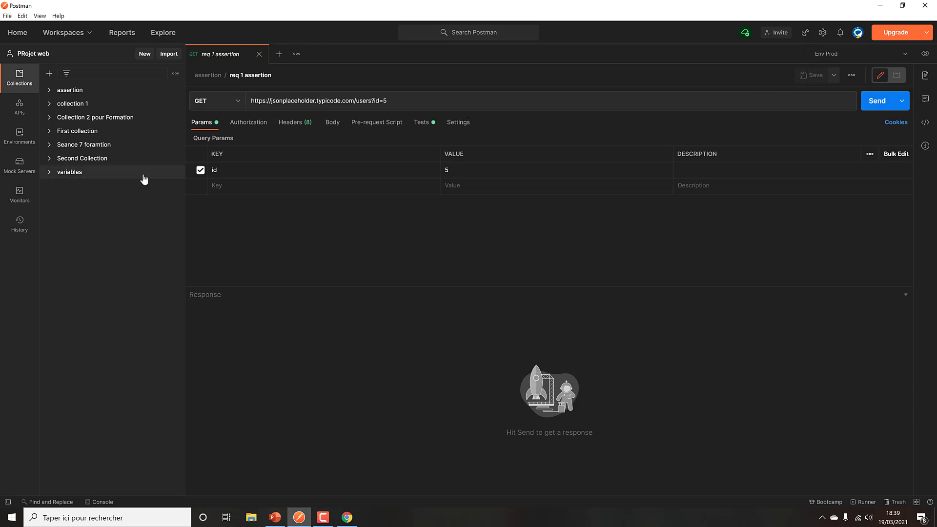
left_click(15, 145)
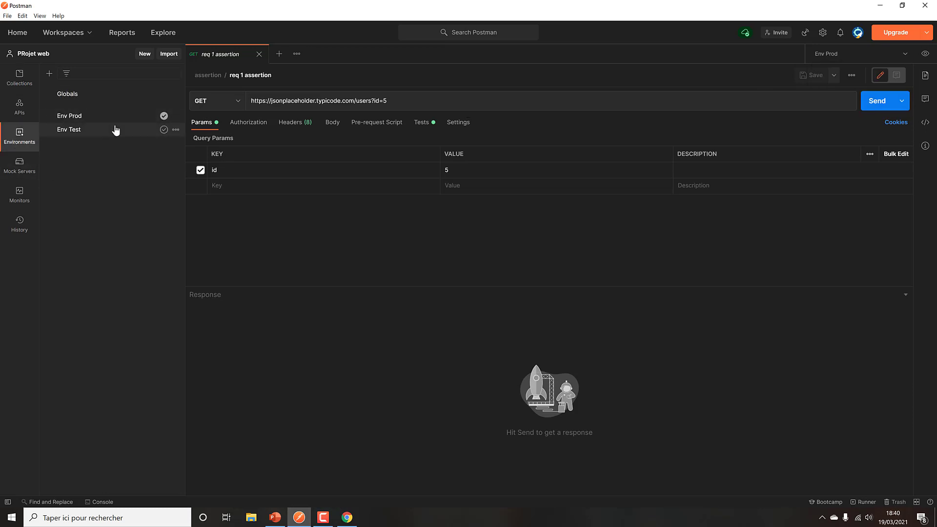
left_click(176, 116)
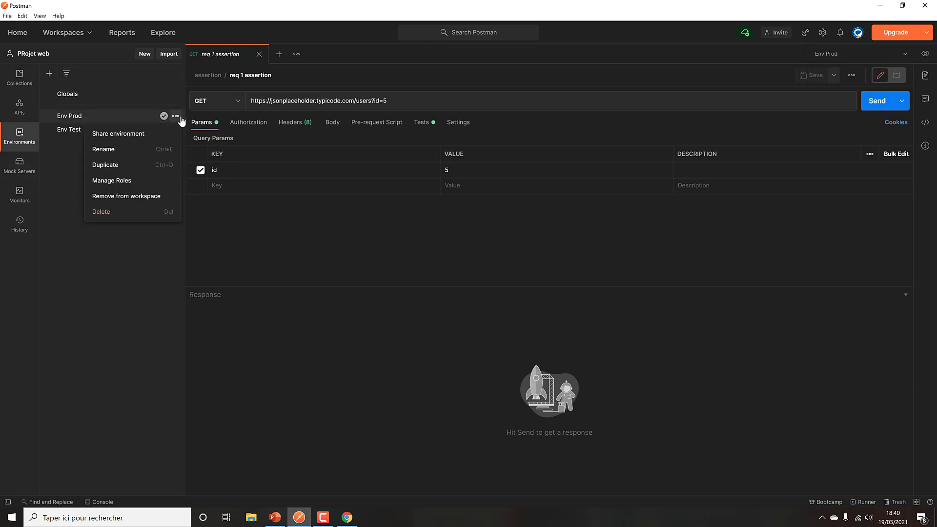
left_click(123, 119)
left_click(72, 120)
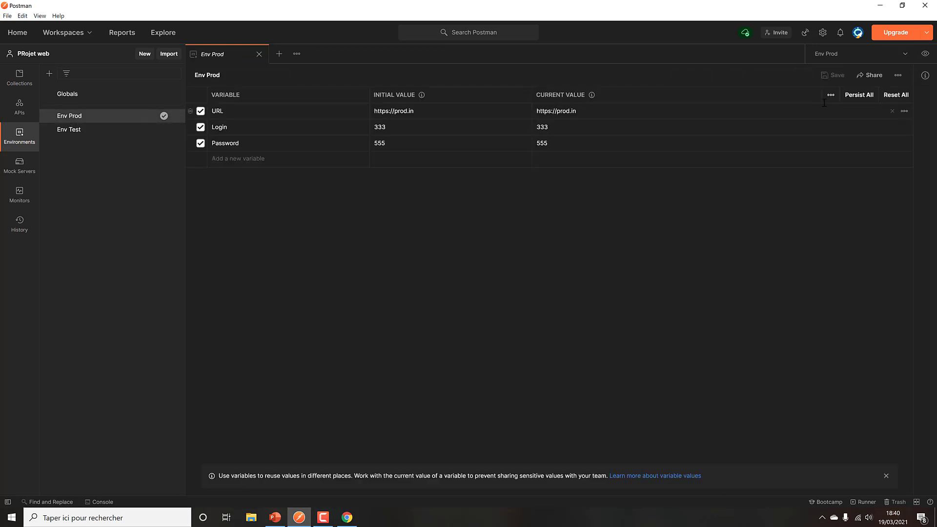
left_click(899, 76)
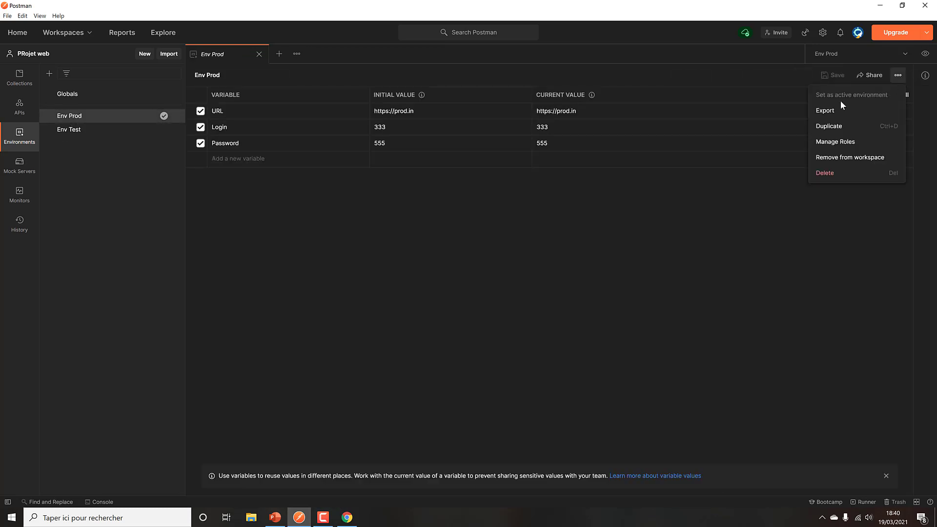
left_click(838, 117)
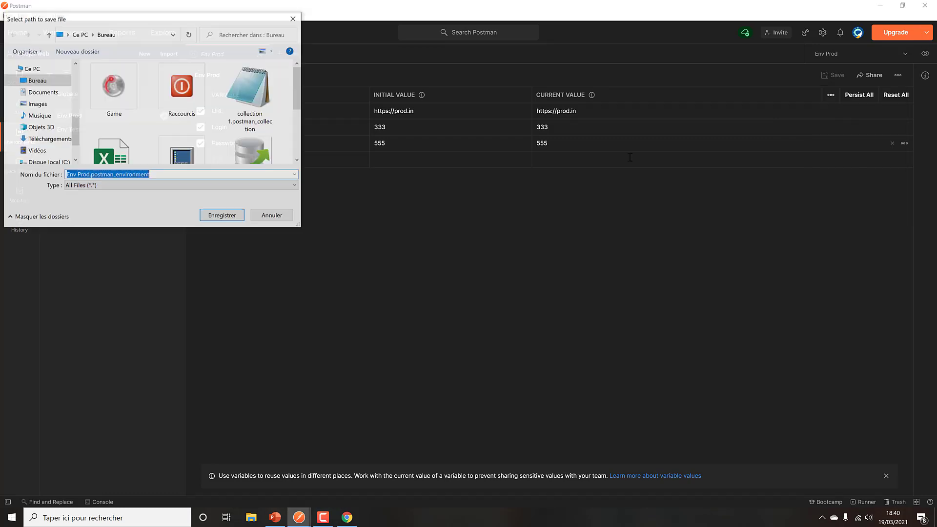
left_click(211, 216)
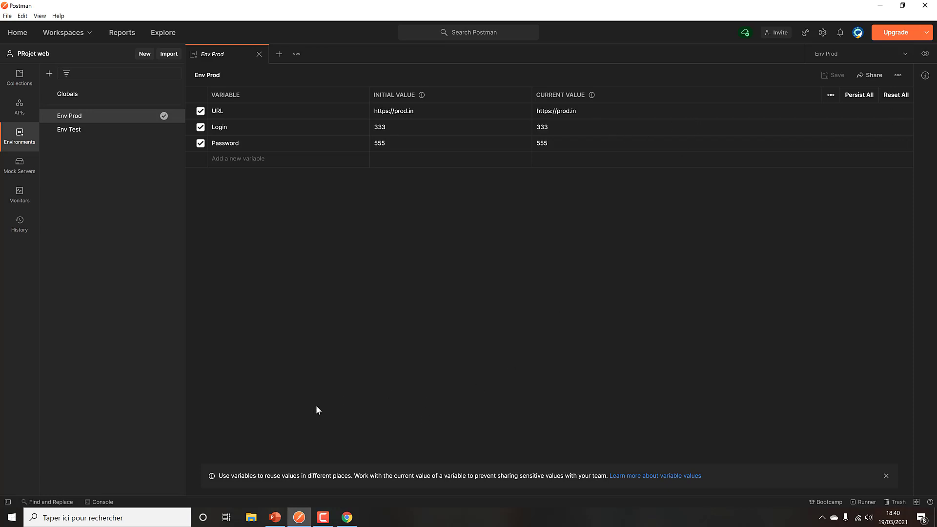
Open the exported Env Prod.postman_environment.json file from the desktop in Notepad++ and examine its contents.
left_click(167, 520)
type("notepad")
left_click(114, 253)
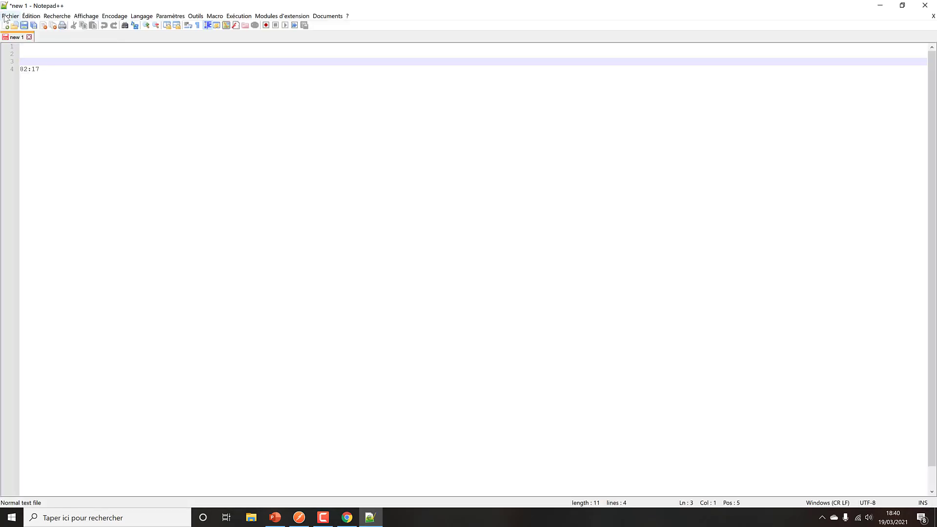
left_click(11, 15)
left_click(19, 35)
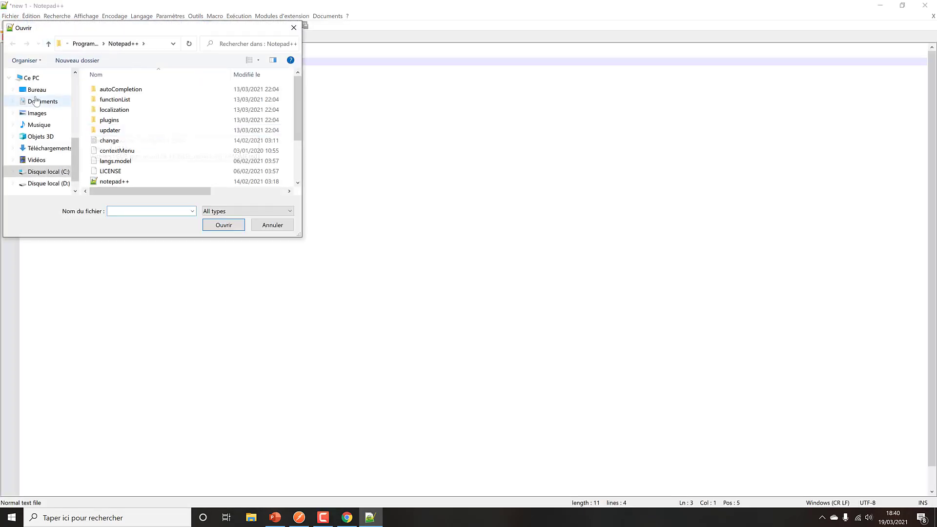
left_click(37, 90)
left_click(266, 122)
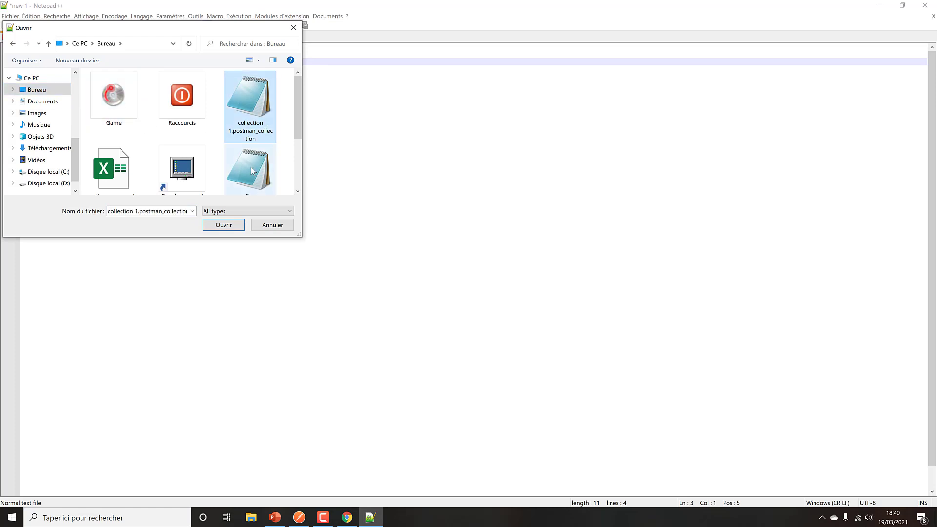
double_click(251, 168)
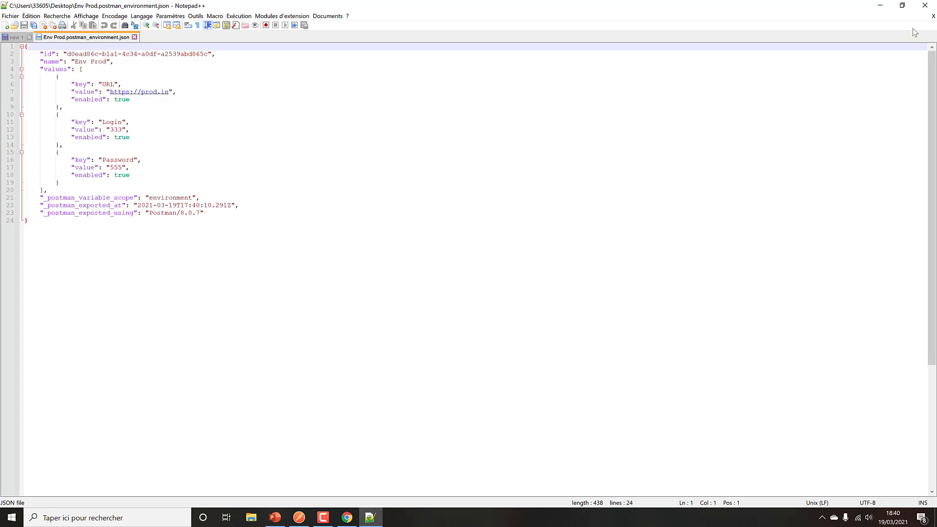
left_click(880, 6)
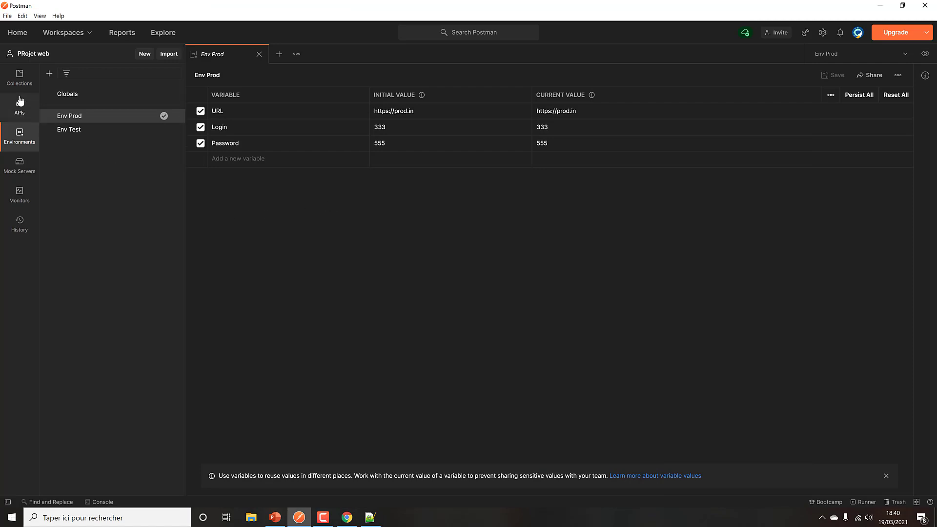
Return to the collections in Postman and start a full data export from the data settings.
left_click(19, 79)
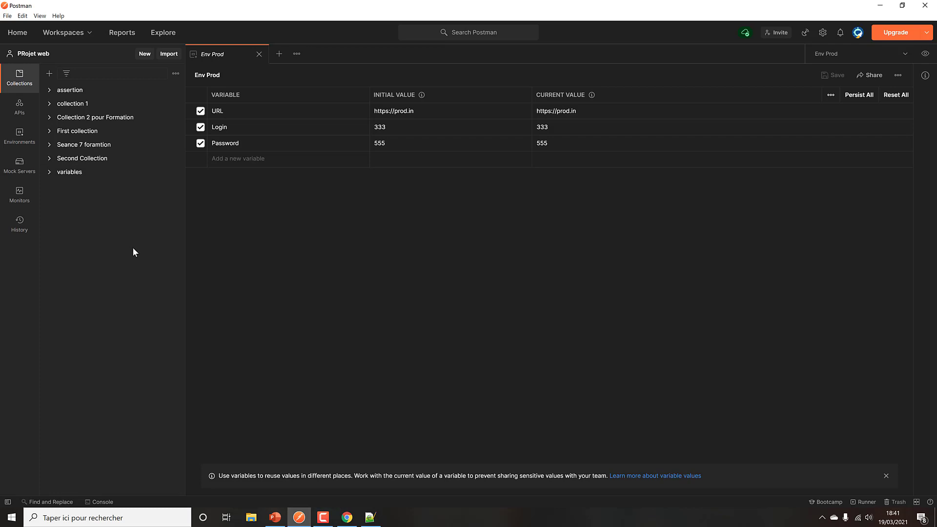
left_click(825, 35)
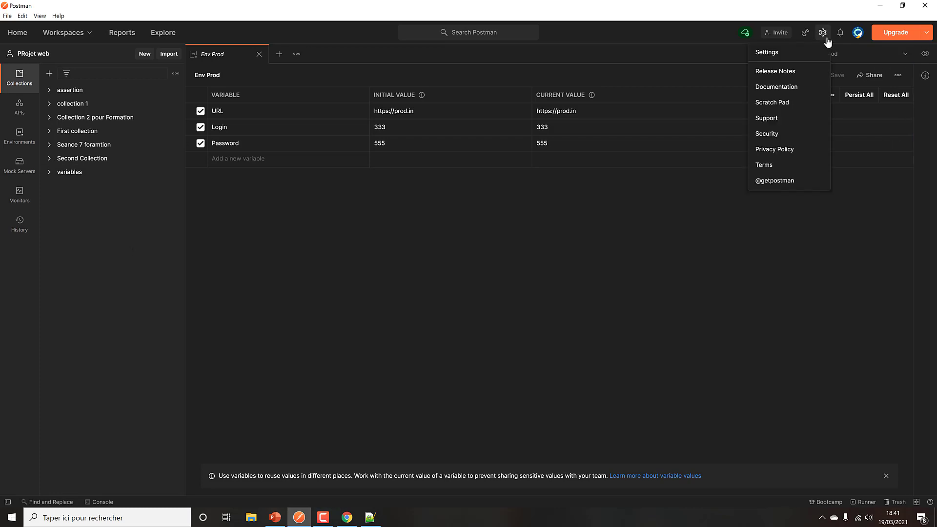
left_click(776, 52)
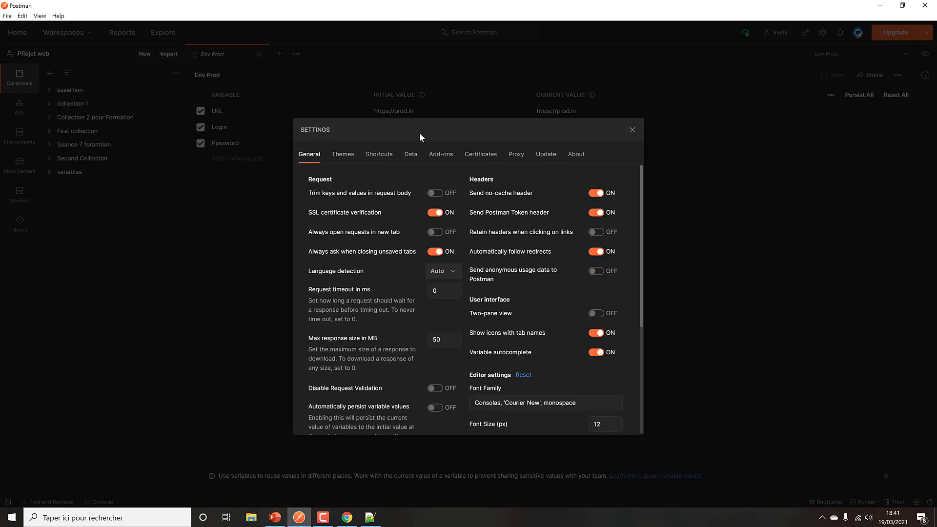
left_click(413, 154)
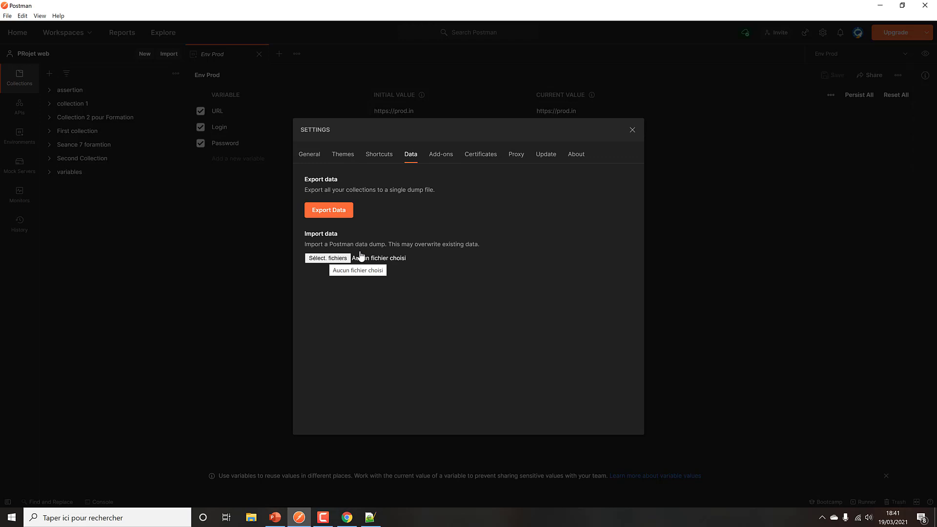
left_click(351, 210)
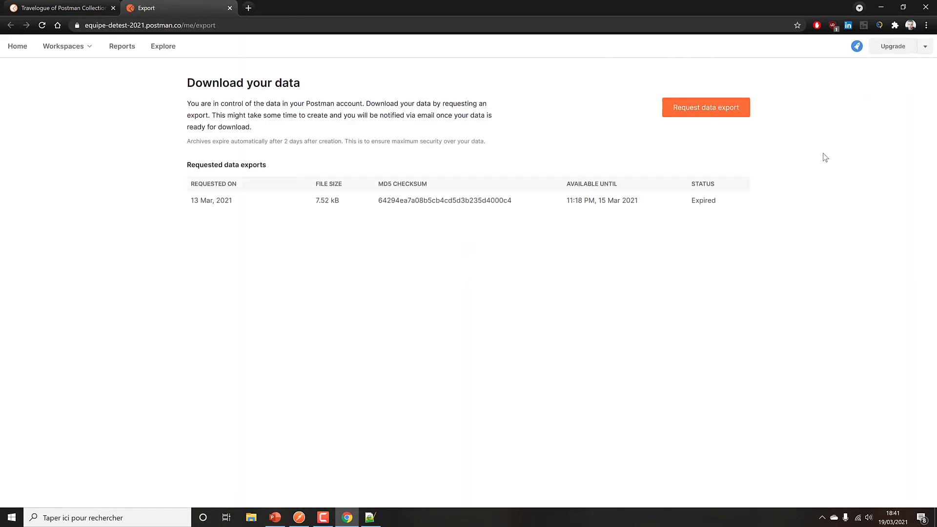
Check the earlier export's availability date and submit a new data export request that includes Collections.
left_click_drag(638, 200, 570, 200)
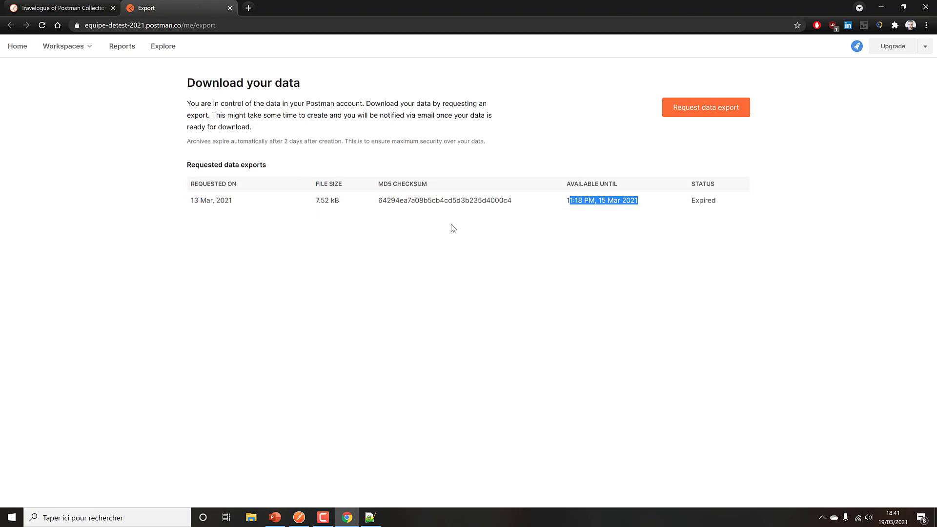
left_click(466, 214)
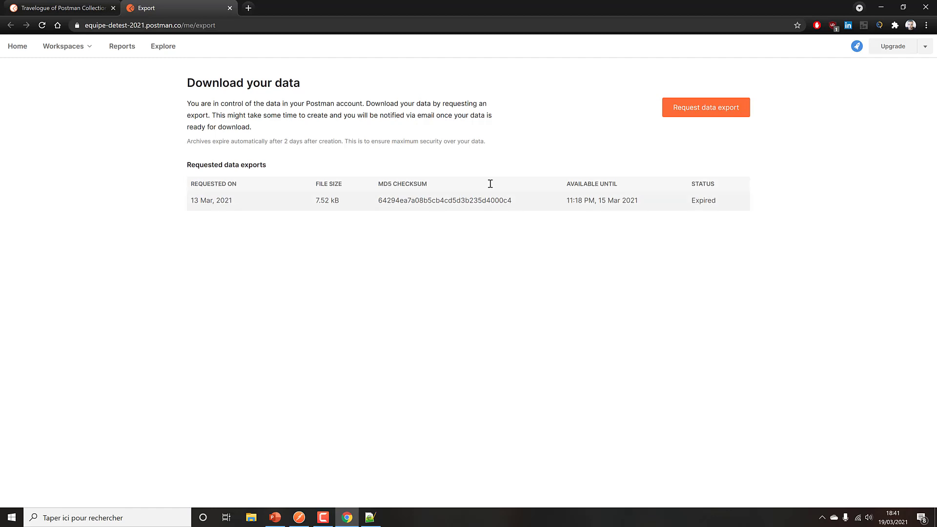
left_click(682, 113)
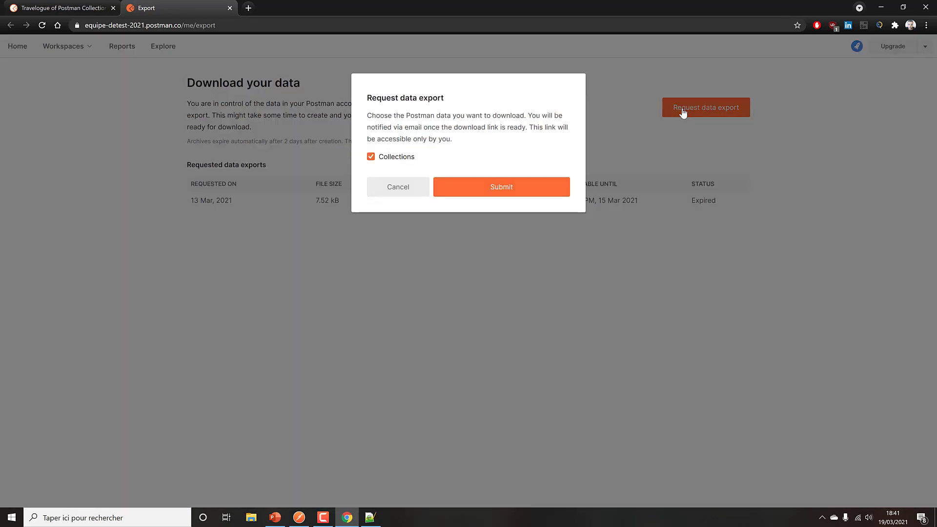
left_click(477, 190)
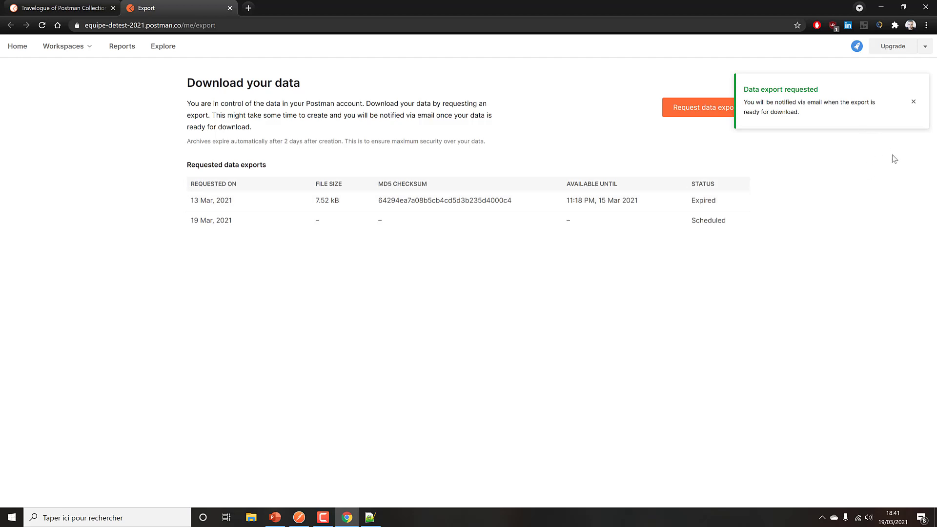
left_click(913, 101)
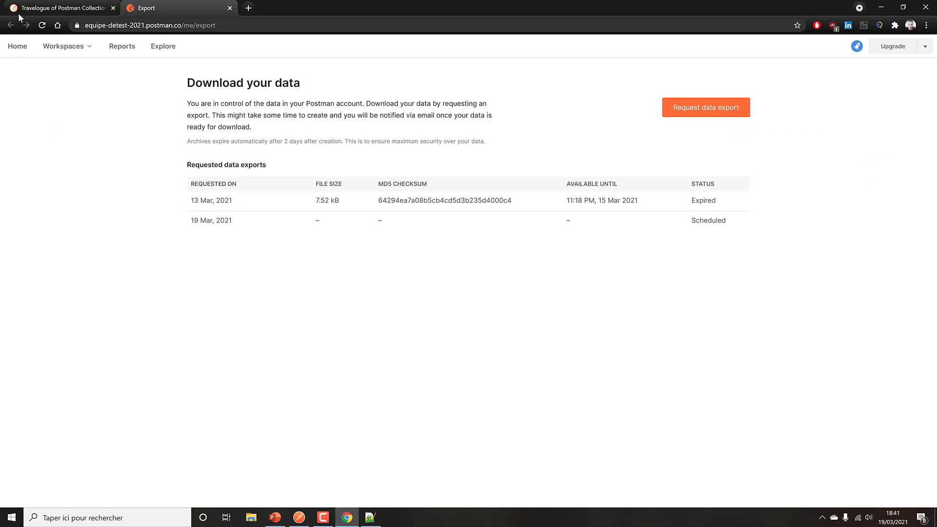
Refresh the list of requested exports and download the archive requested on 19 Mar, 2021.
left_click(41, 25)
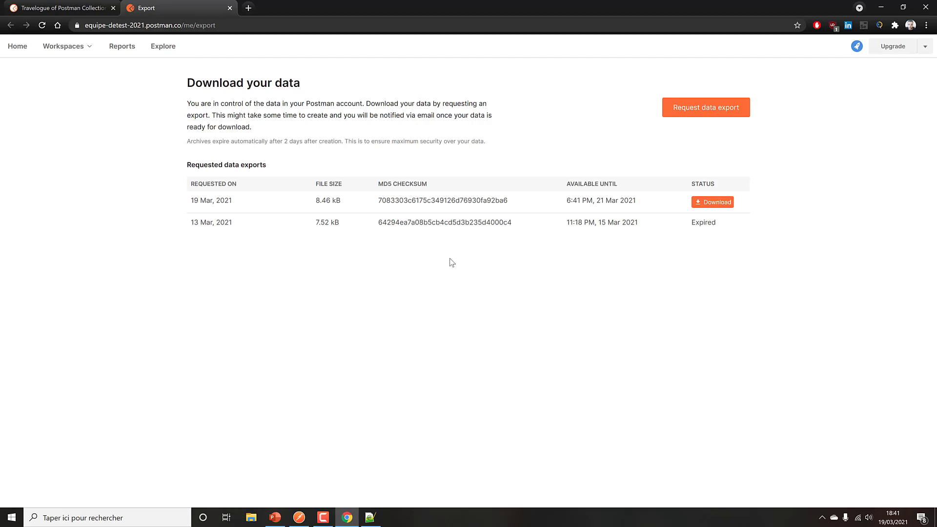
left_click(718, 203)
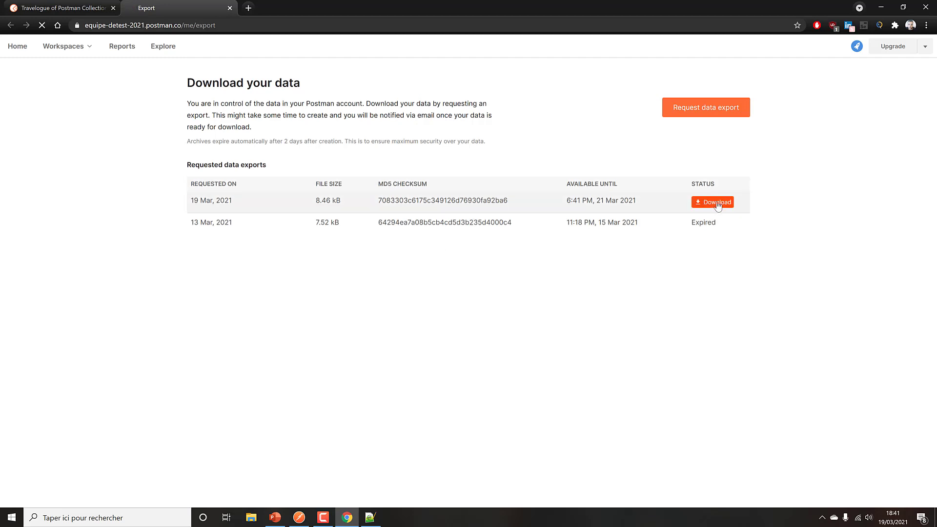
left_click(468, 302)
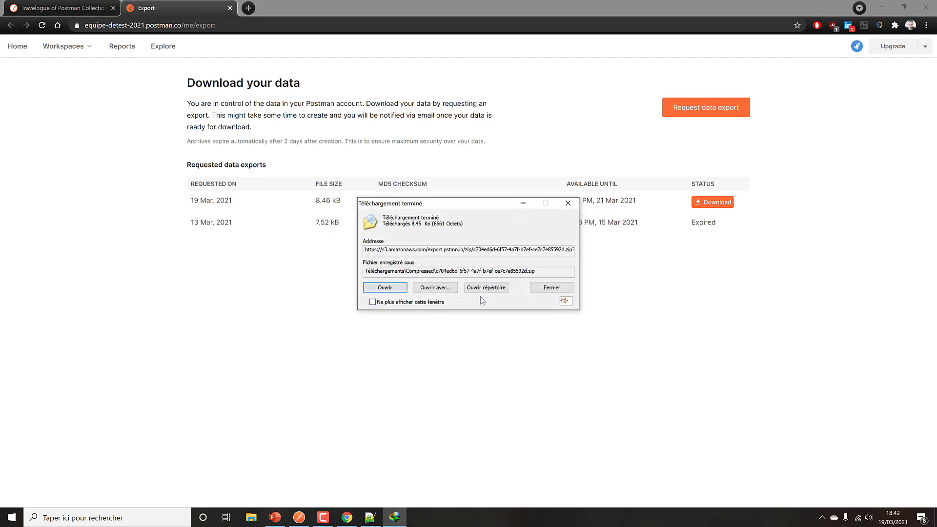
Open the downloaded zip archive from its Compressed download folder and look inside its collection folder.
left_click(504, 287)
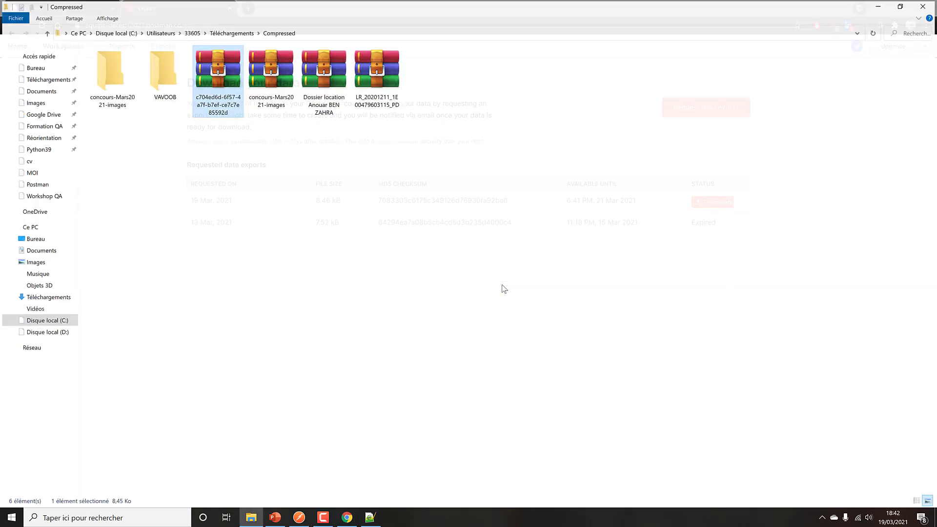
double_click(228, 112)
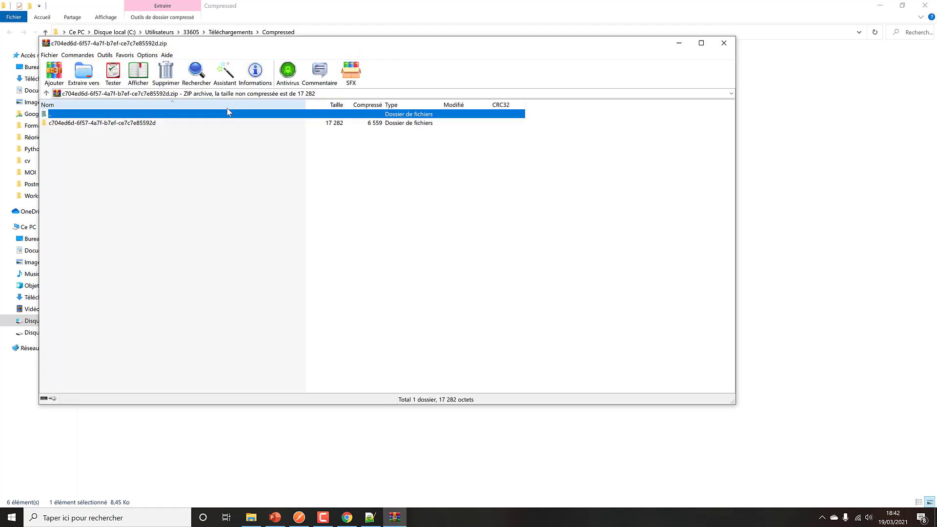
left_click(258, 125)
double_click(258, 126)
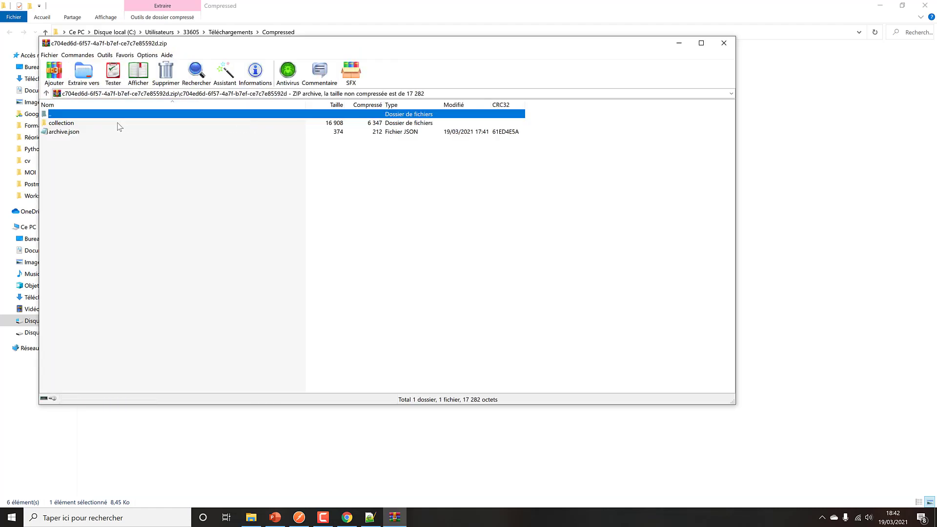
double_click(61, 123)
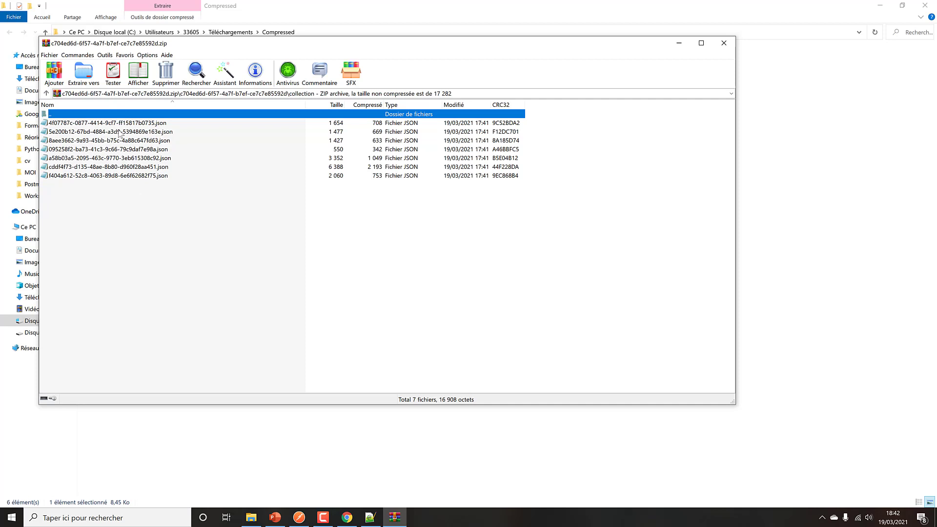
Go through the JSON files in the archive's collection folder one by one, down to the last file.
key("Down")
key("Down")
key("Down")
key("Down")
key("Down")
key("Down")
key("Down")
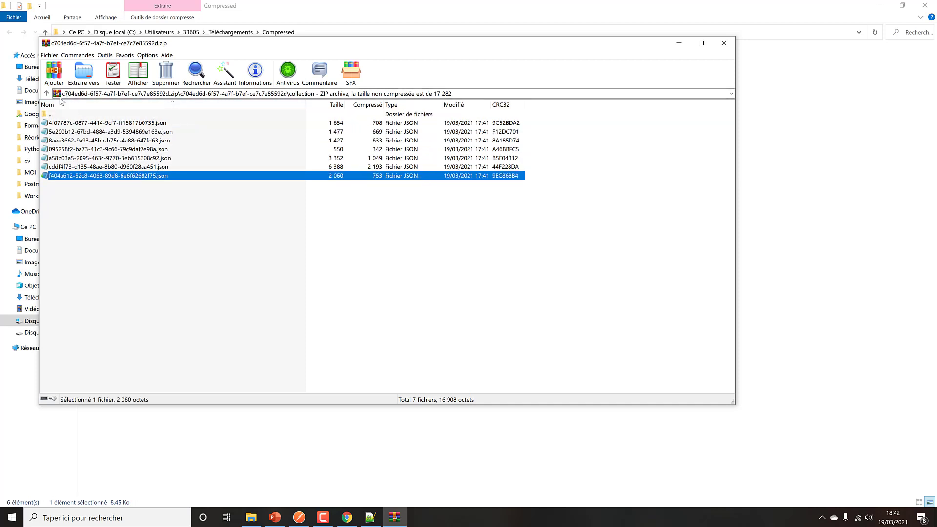
View the contents of archive.json in the parent folder, close it, and return to the collection folder.
left_click(46, 94)
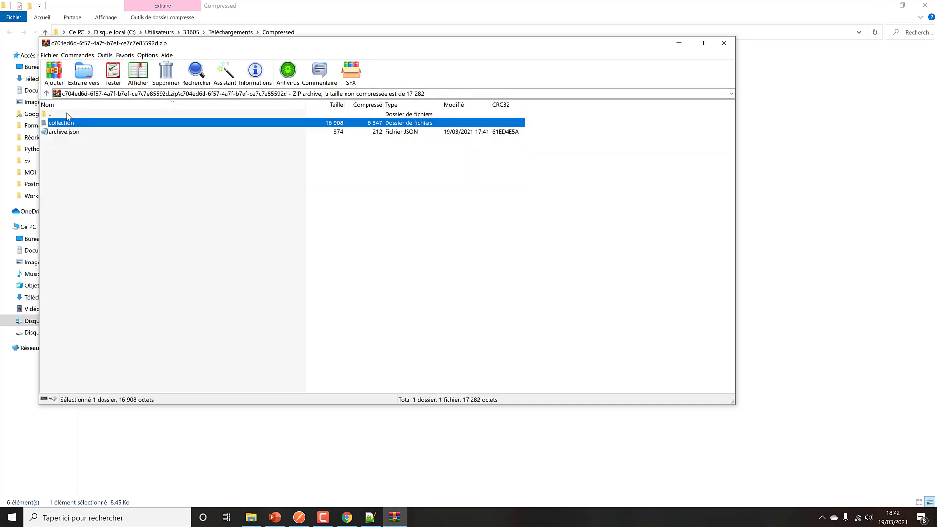
double_click(72, 132)
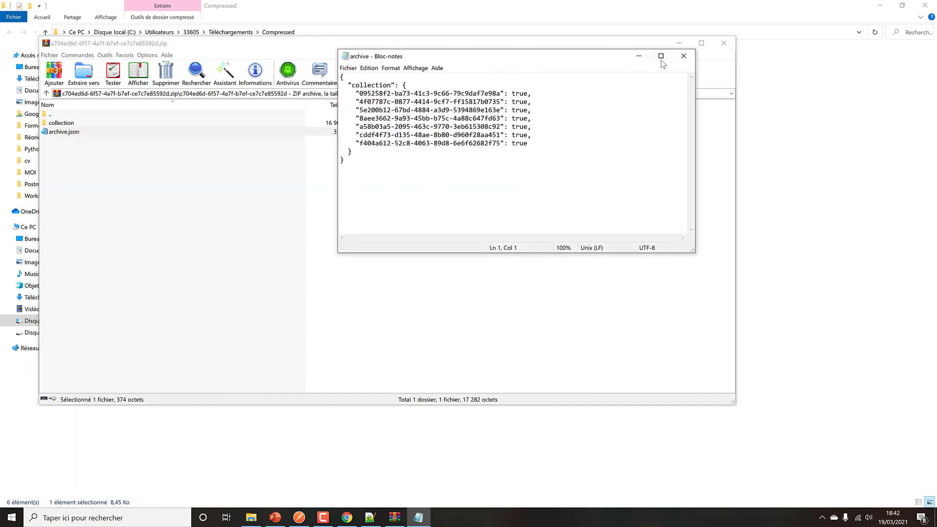
left_click(683, 55)
double_click(86, 124)
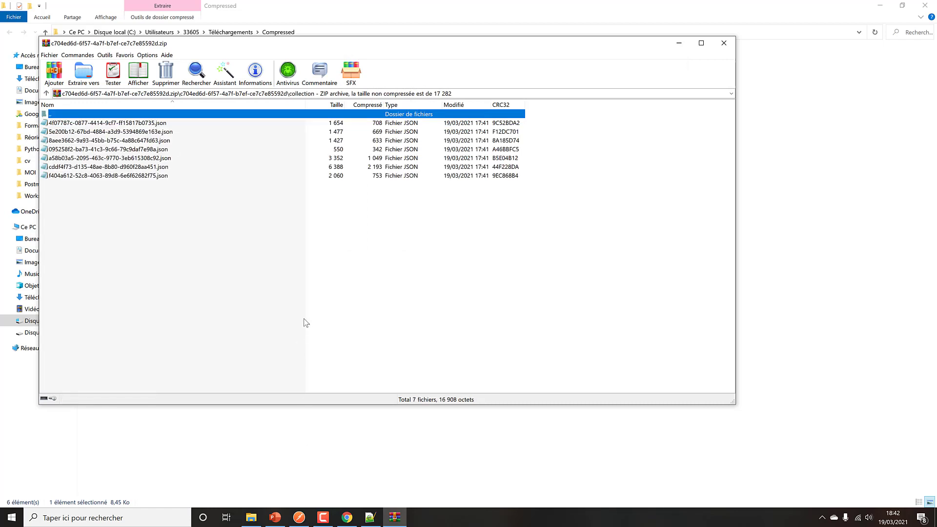
Switch to the Formation Postman presentation in PowerPoint.
left_click(277, 517)
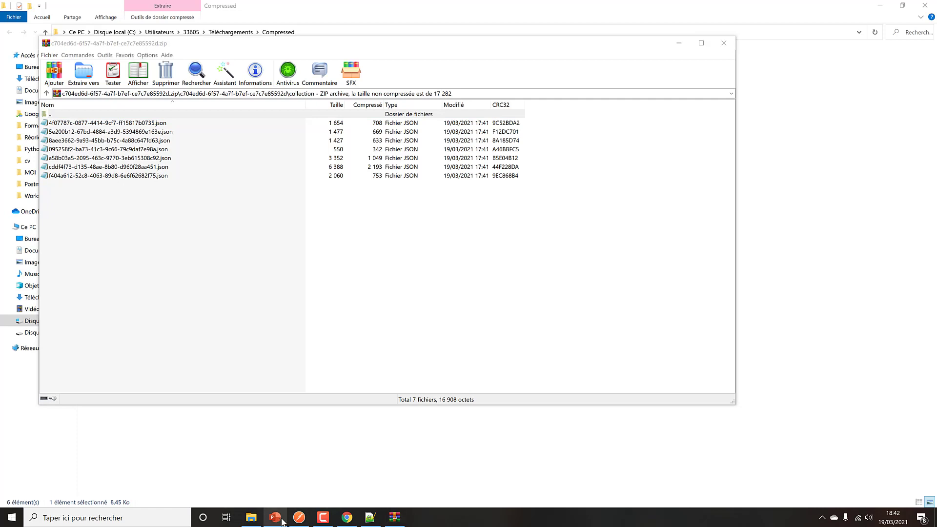
mouse_move(295, 521)
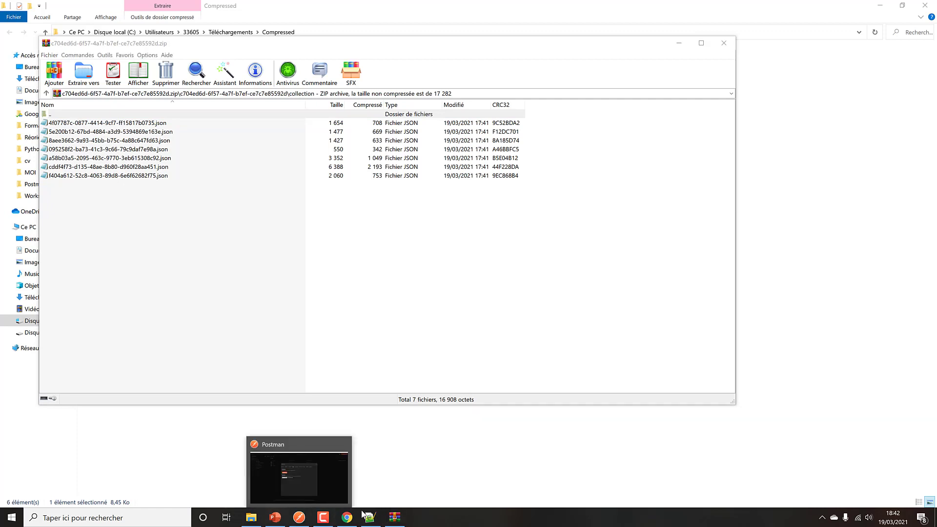
mouse_move(325, 520)
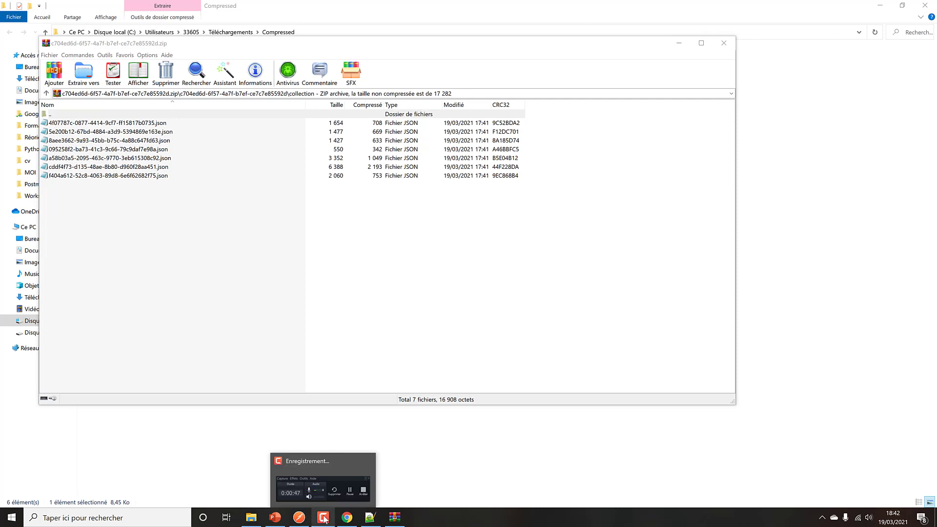
left_click(275, 517)
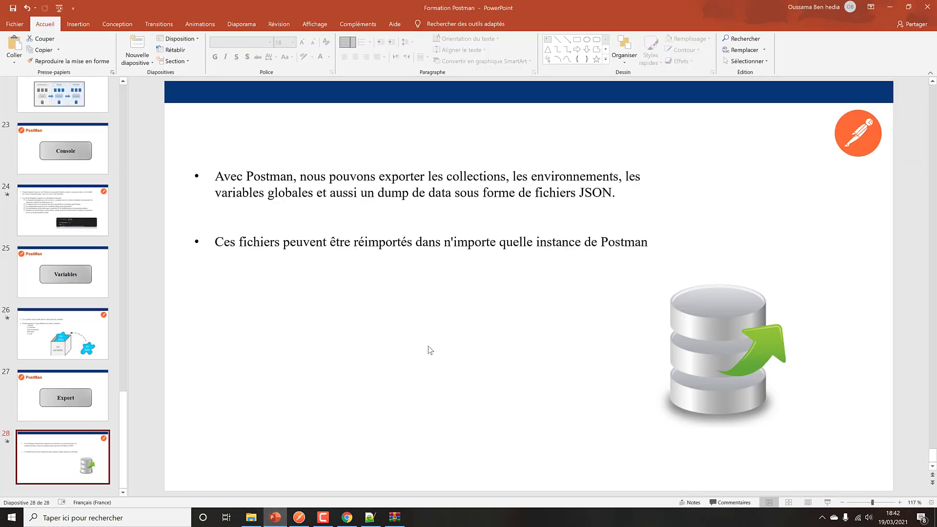